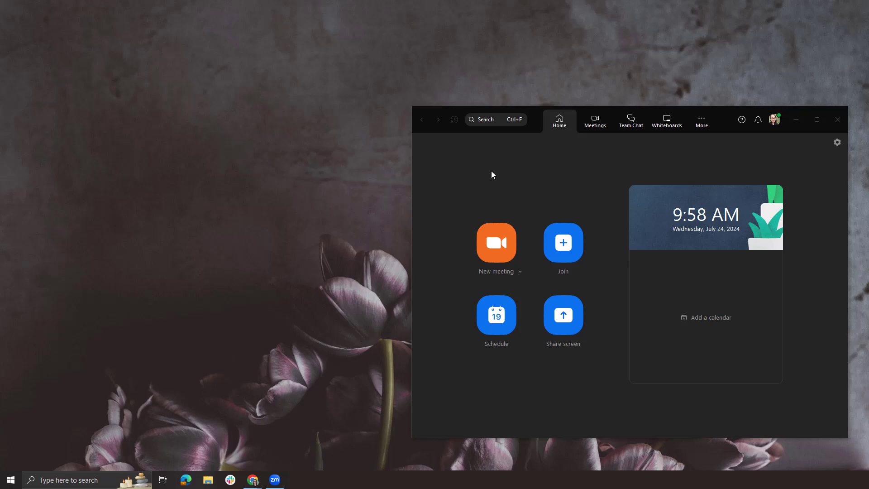
# Start a new instant meeting and maximize its window to fill the screen
pyautogui.click(502, 246)
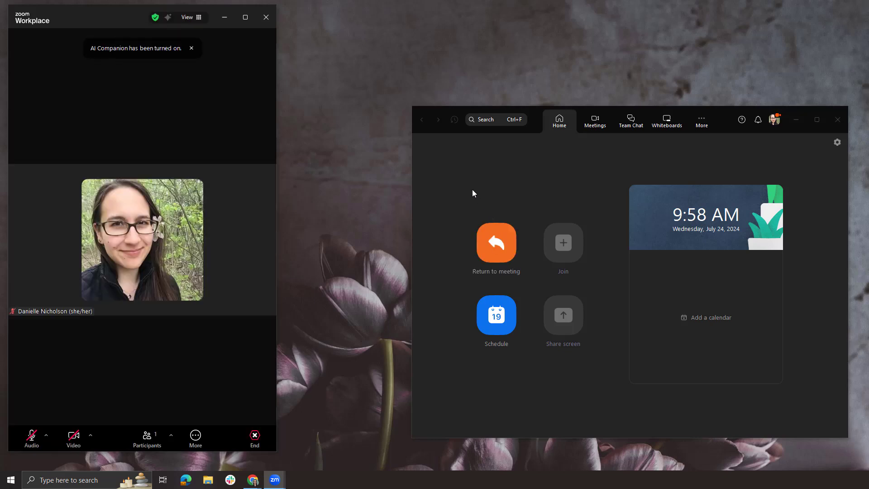
pyautogui.click(246, 16)
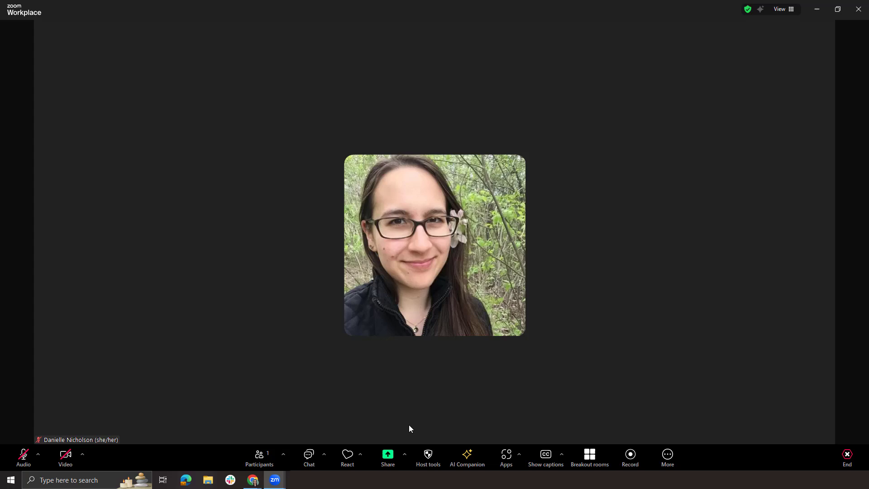
# Record the meeting to this computer, continuing without audio when warned you are muted
pyautogui.click(639, 459)
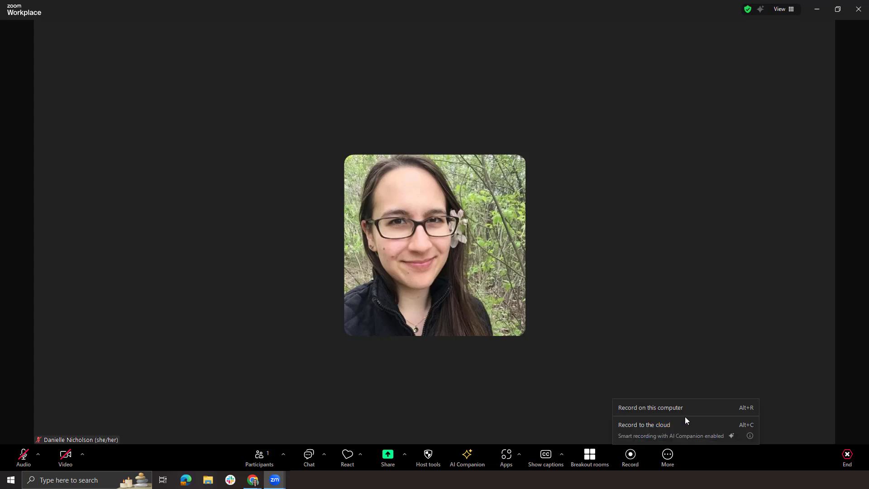
pyautogui.click(643, 408)
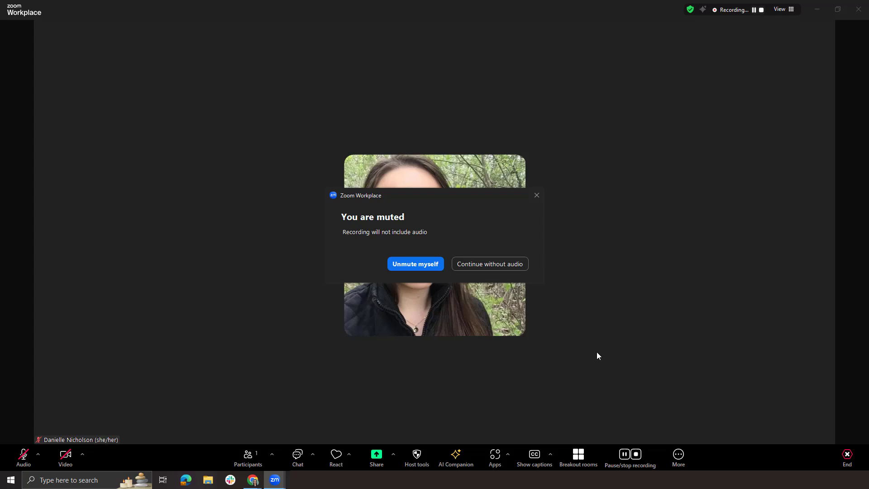
pyautogui.click(479, 266)
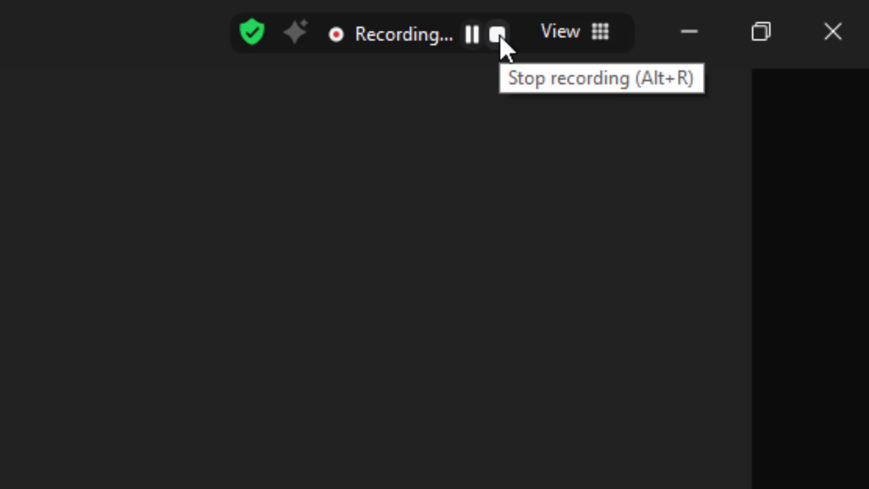
# Stop the local recording and end the meeting for all participants
pyautogui.click(497, 34)
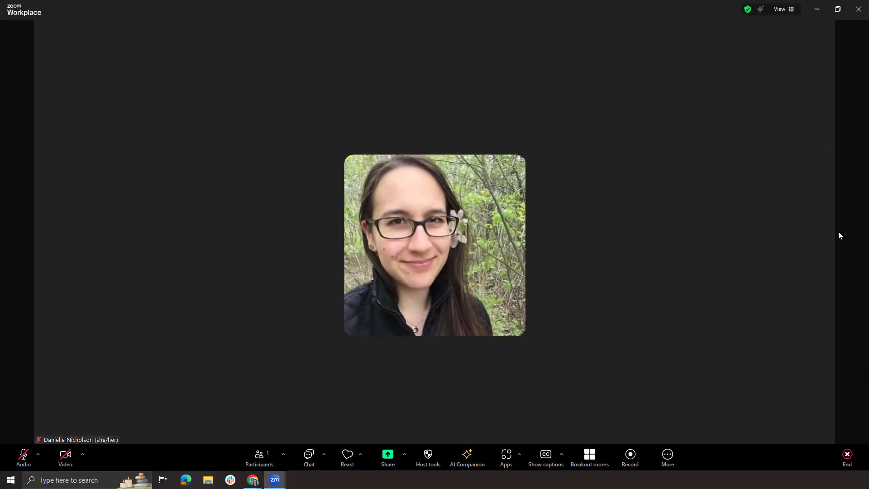
pyautogui.click(847, 454)
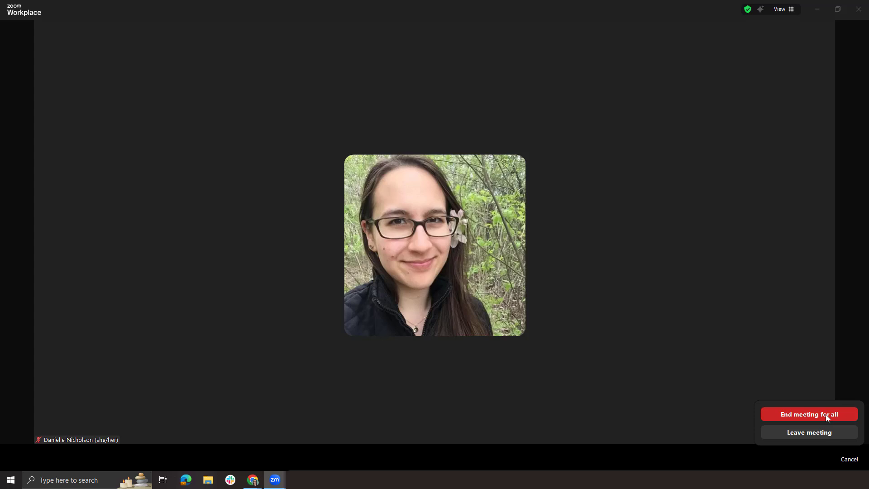
pyautogui.click(826, 414)
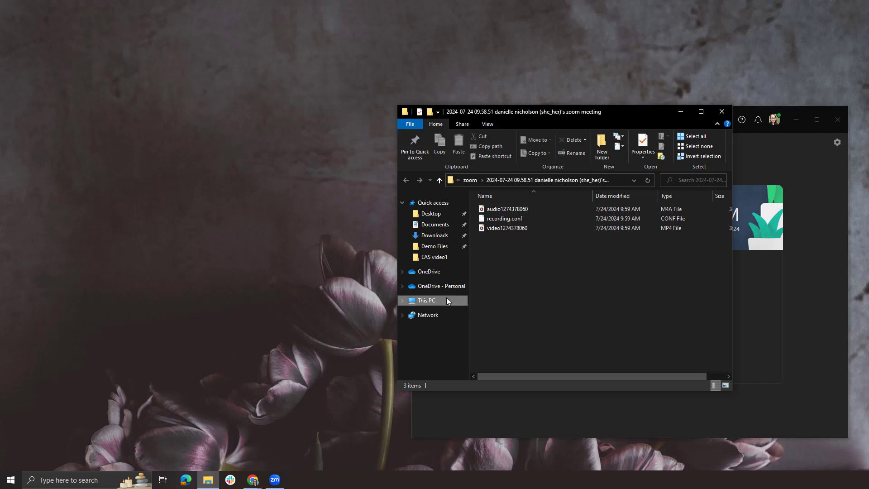
pyautogui.click(434, 301)
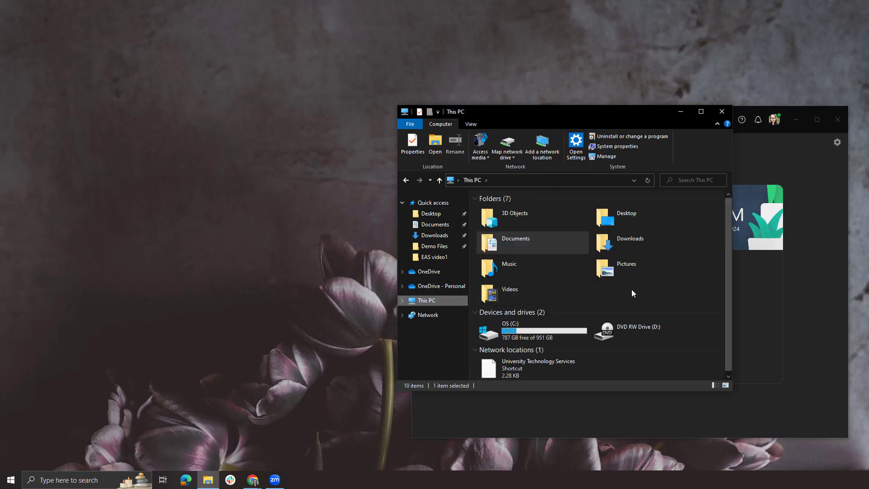
pyautogui.doubleClick(542, 243)
pyautogui.scroll(-4, 597, 290)
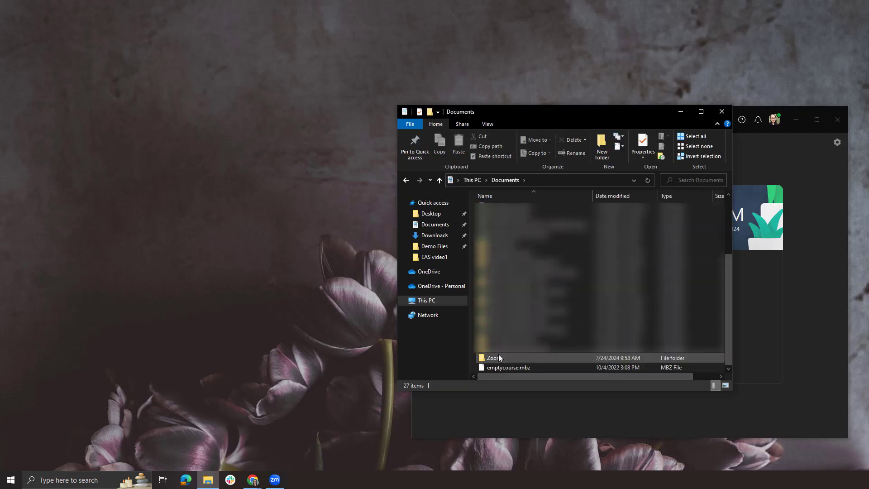
pyautogui.click(519, 356)
pyautogui.doubleClick(518, 357)
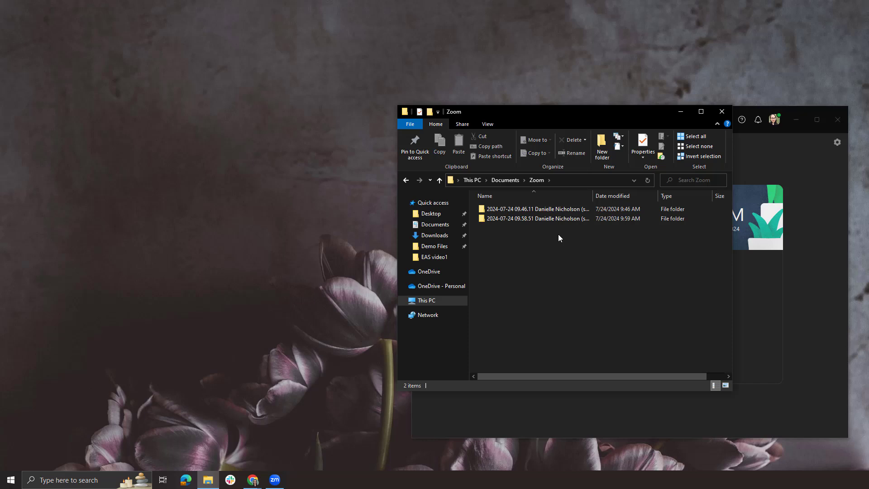
pyautogui.doubleClick(558, 219)
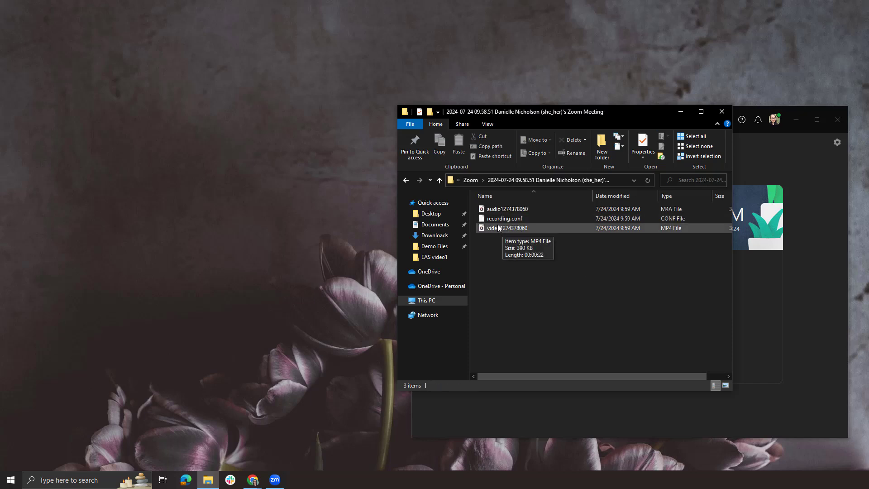
pyautogui.click(528, 227)
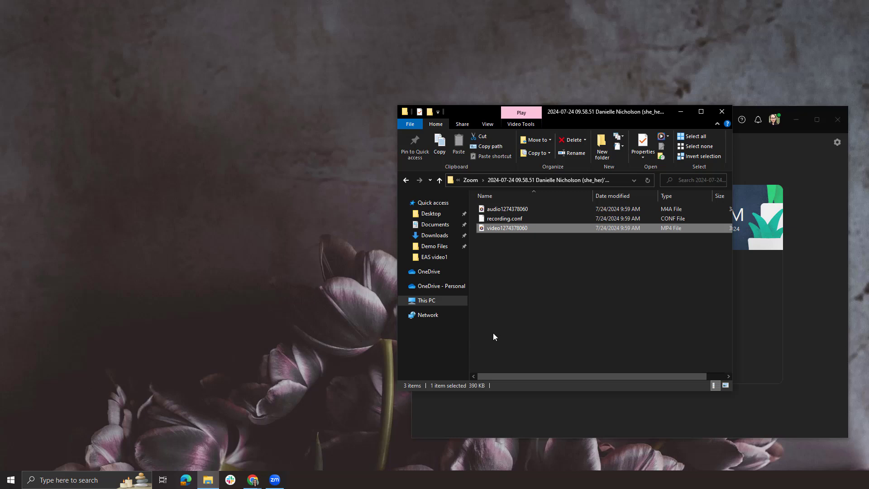
# Switch to YouTube in Chrome and choose Upload video from the Create menu
pyautogui.click(255, 481)
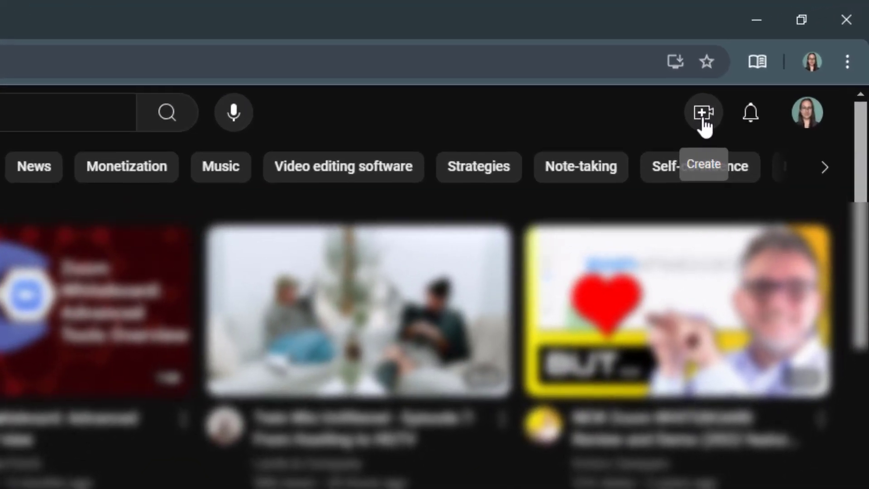
pyautogui.click(792, 54)
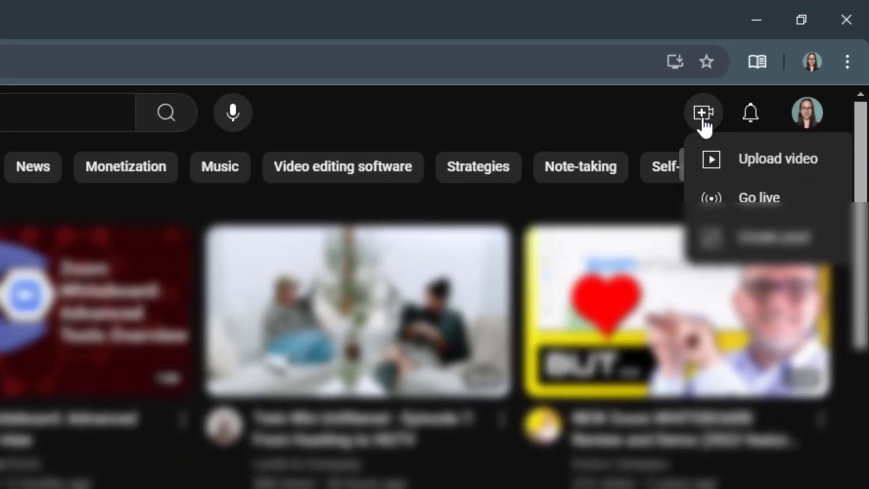
pyautogui.click(808, 168)
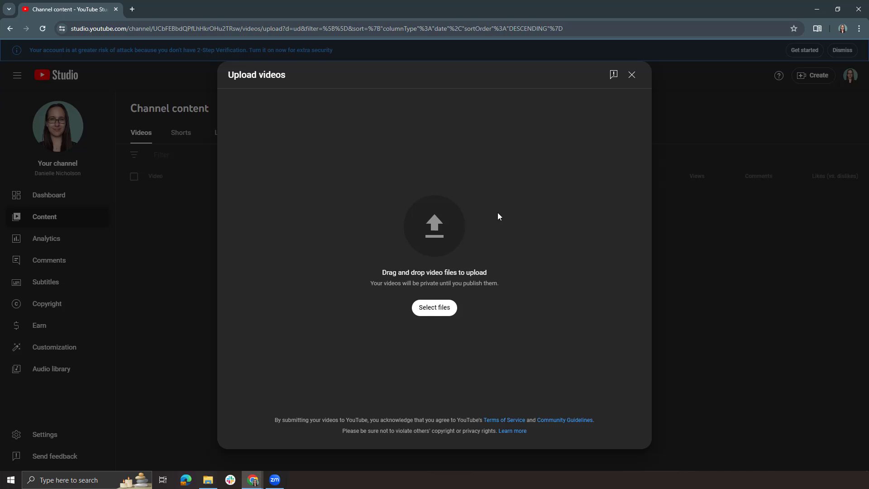
pyautogui.click(207, 480)
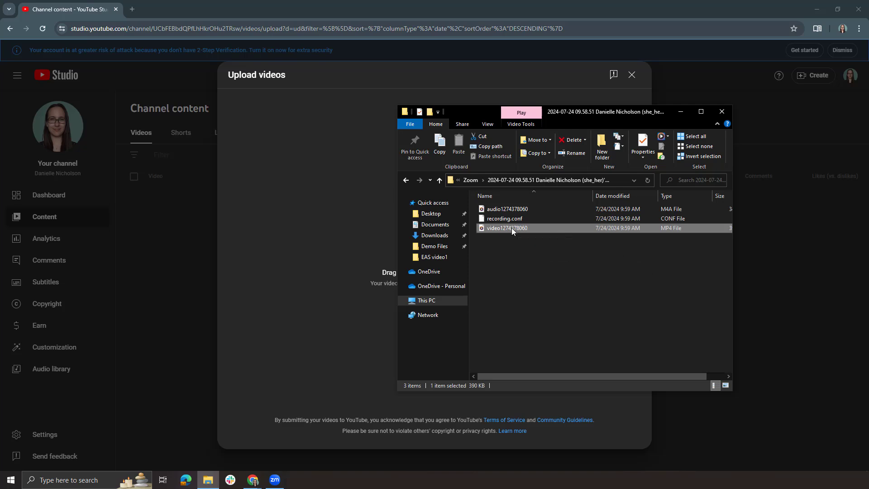
pyautogui.moveTo(512, 227); pyautogui.dragTo(352, 221)
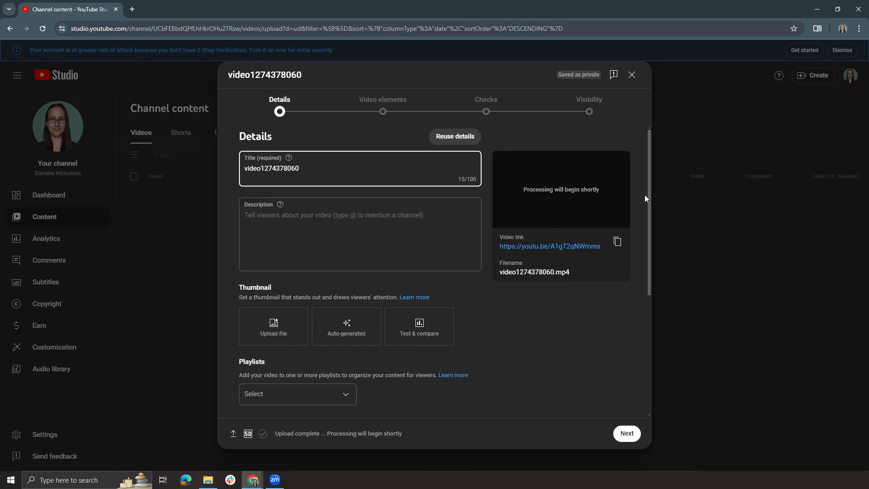
pyautogui.scroll(-3, 645, 198)
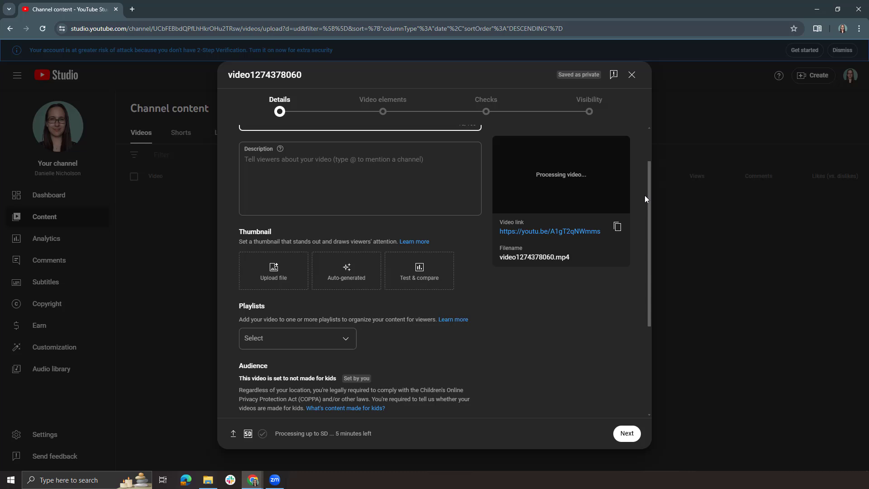
pyautogui.scroll(2, 646, 197)
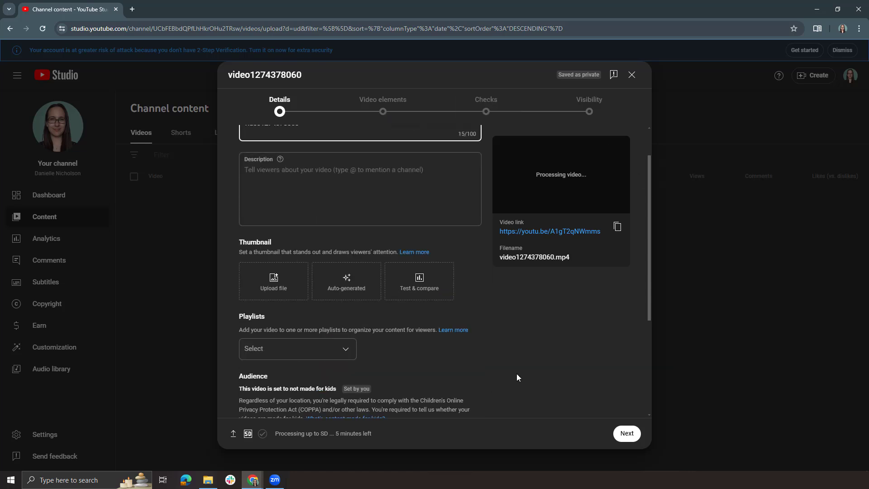
pyautogui.scroll(1, 601, 411)
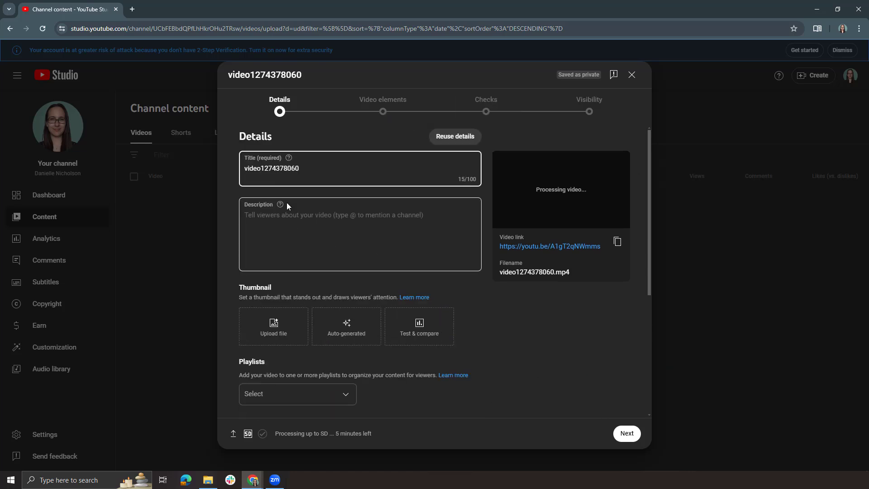
# Advance past Video elements and Checks, set visibility to Unlisted, and save
pyautogui.click(626, 433)
pyautogui.click(627, 435)
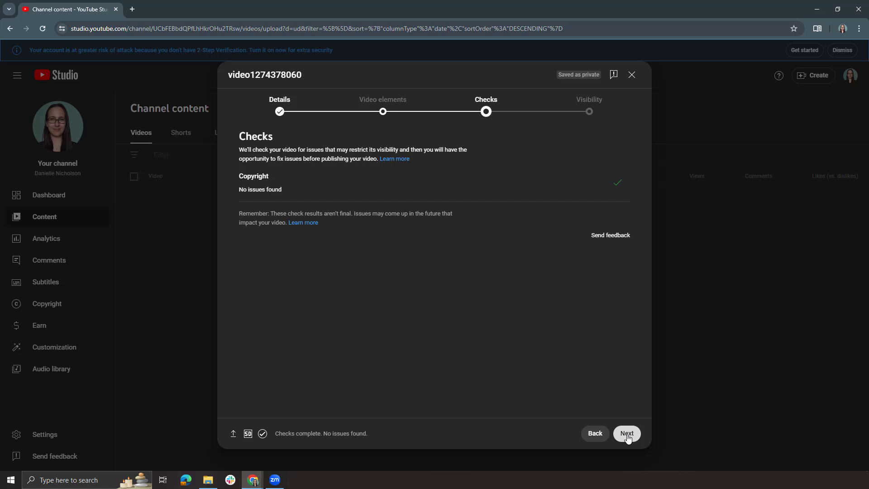
pyautogui.click(626, 435)
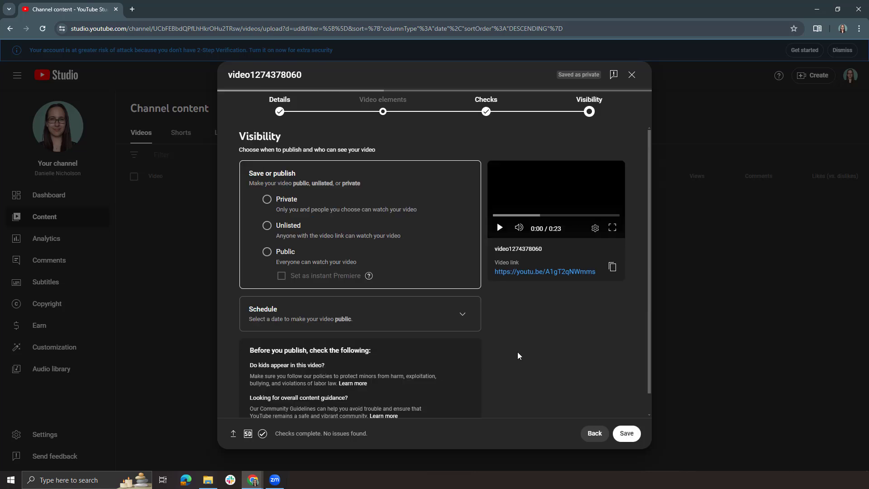
pyautogui.click(266, 226)
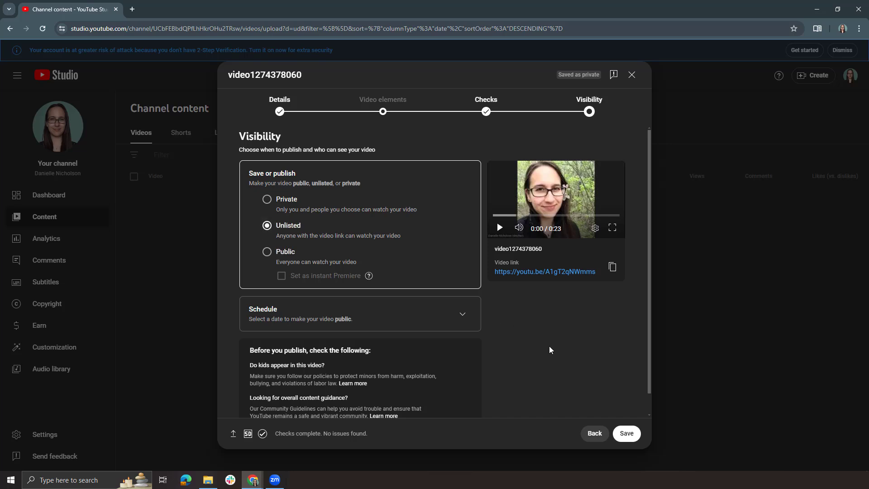
pyautogui.scroll(-1, 550, 350)
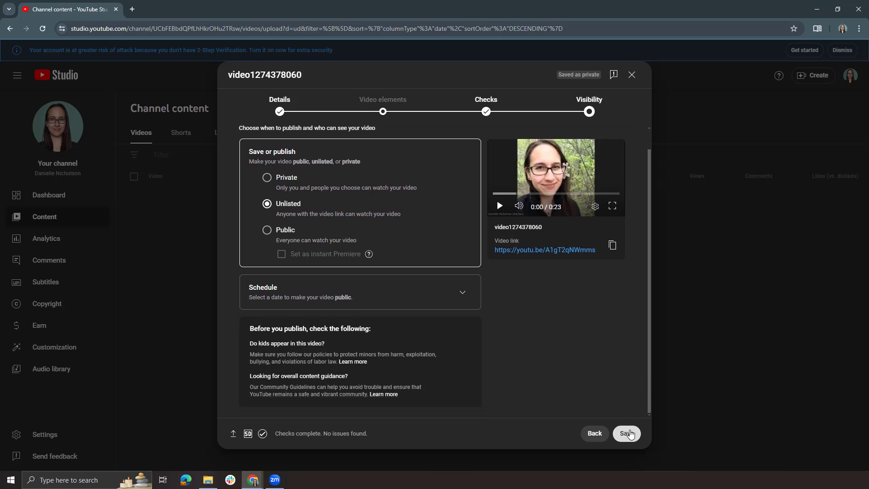
pyautogui.click(627, 433)
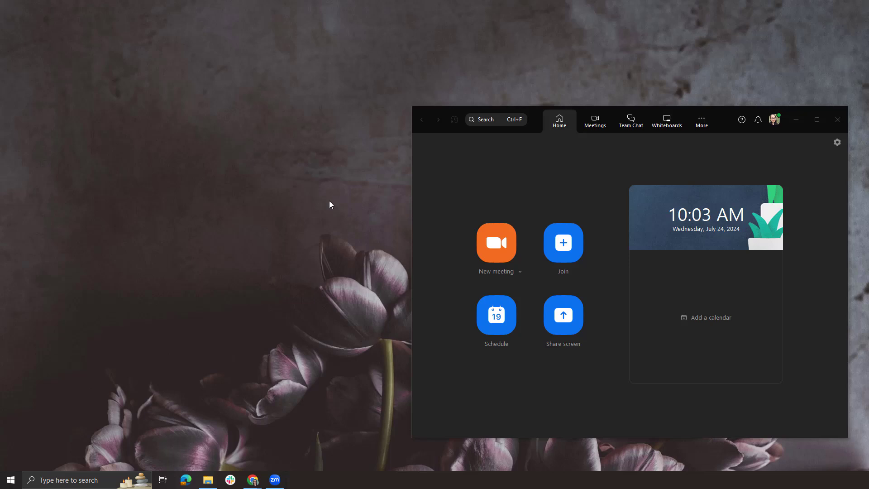
# Start a full-screen instant meeting and record it to the cloud without audio
pyautogui.click(498, 235)
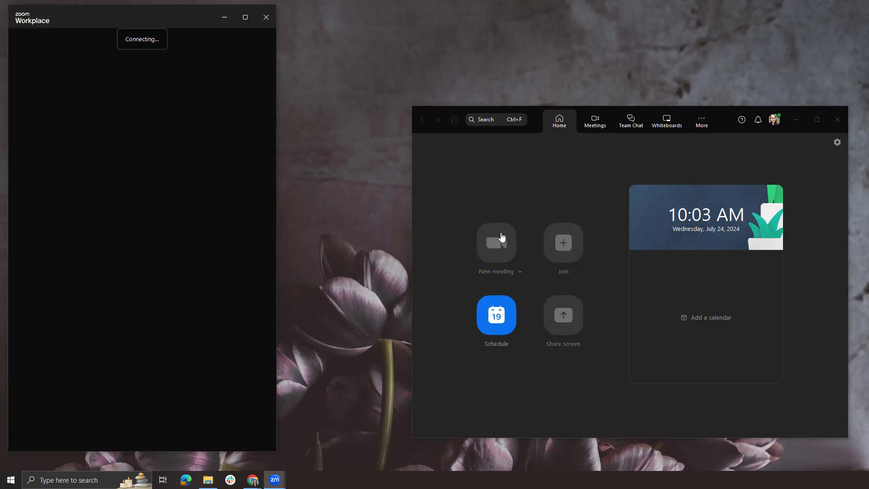
pyautogui.click(245, 17)
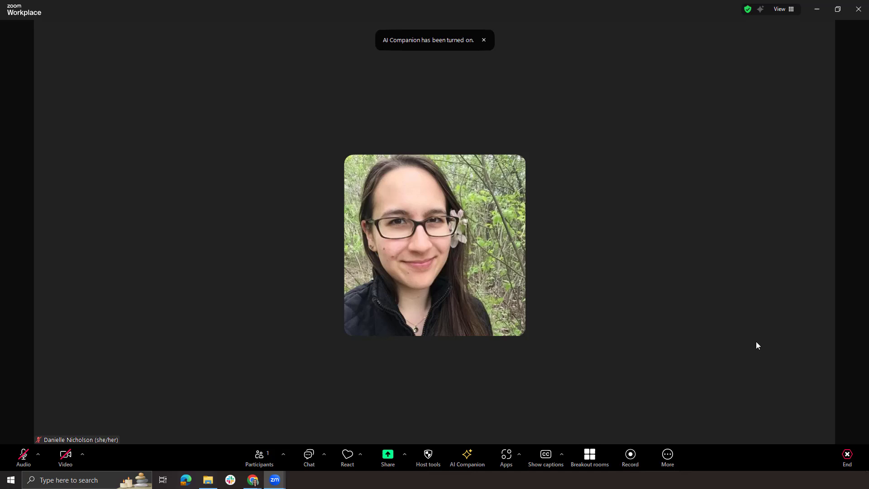
pyautogui.click(631, 456)
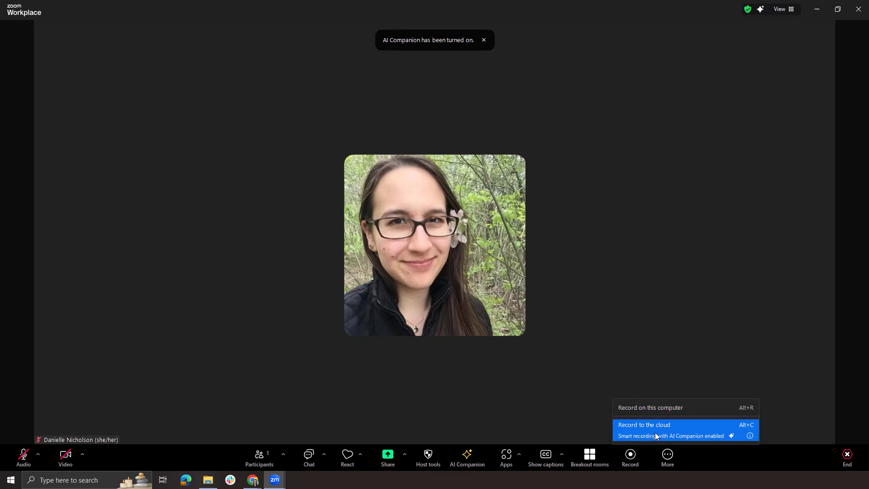
pyautogui.click(707, 425)
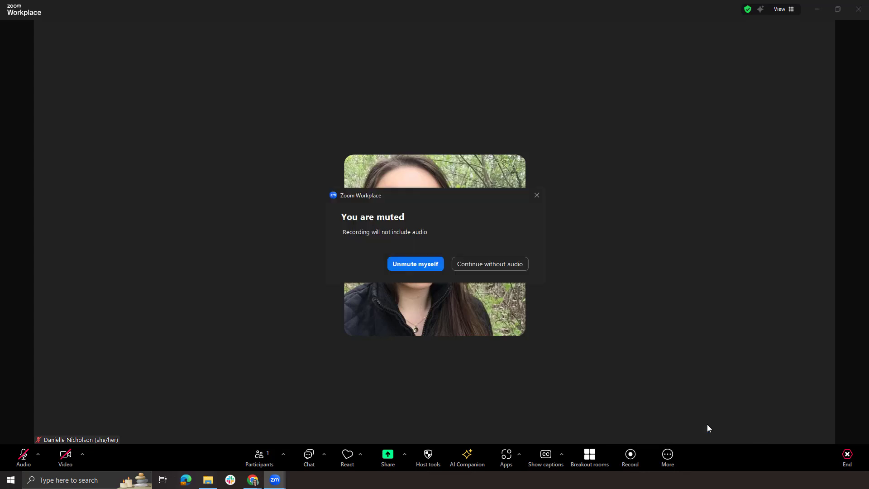
pyautogui.click(461, 263)
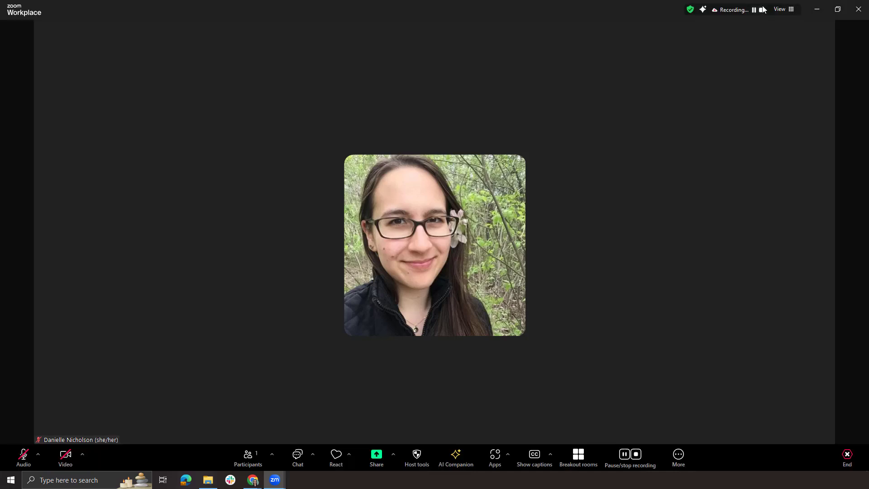
# Stop the cloud recording, confirm with Yes, and bring up the meeting's end options
pyautogui.click(760, 11)
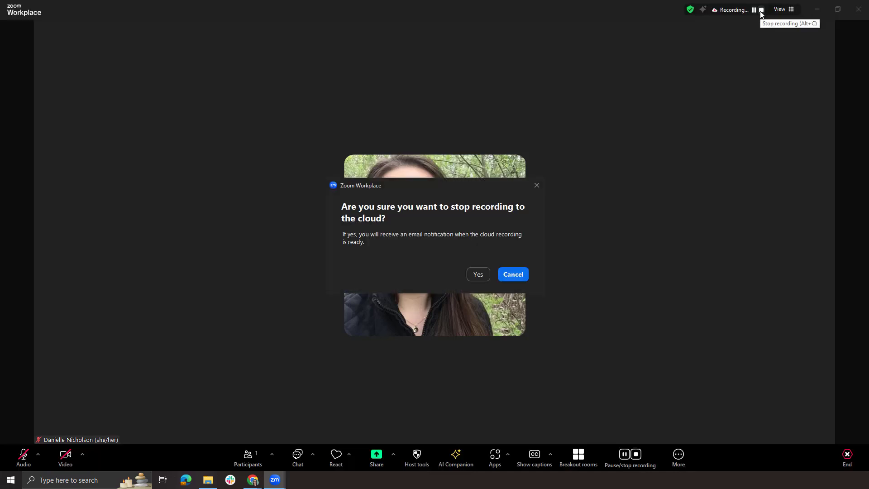
pyautogui.click(473, 277)
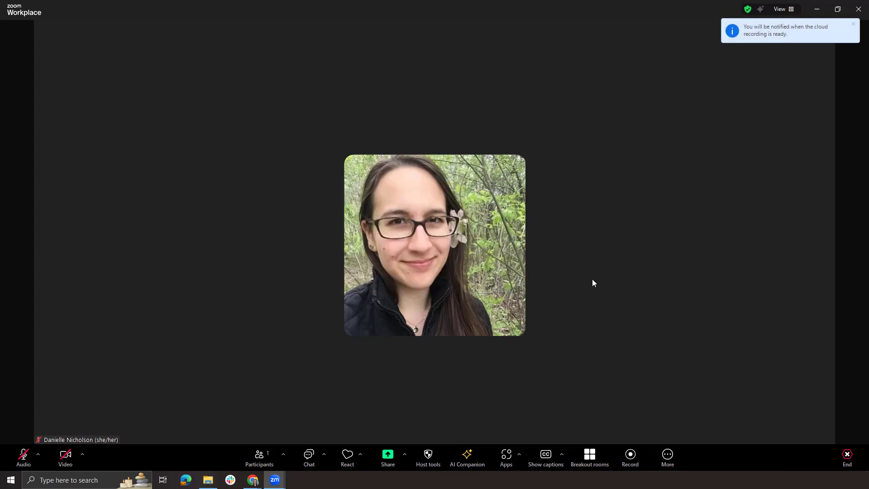
pyautogui.click(847, 455)
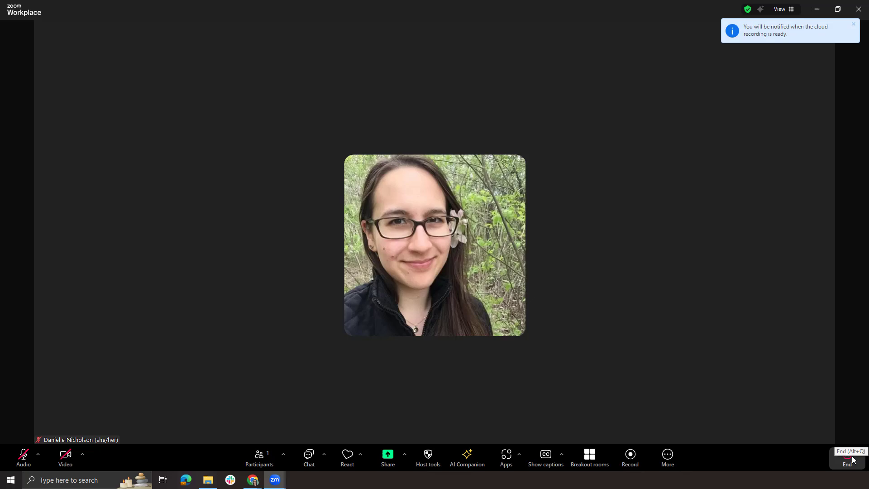
# End the meeting, sign in to the Zoom web portal, and open Recordings
pyautogui.click(812, 412)
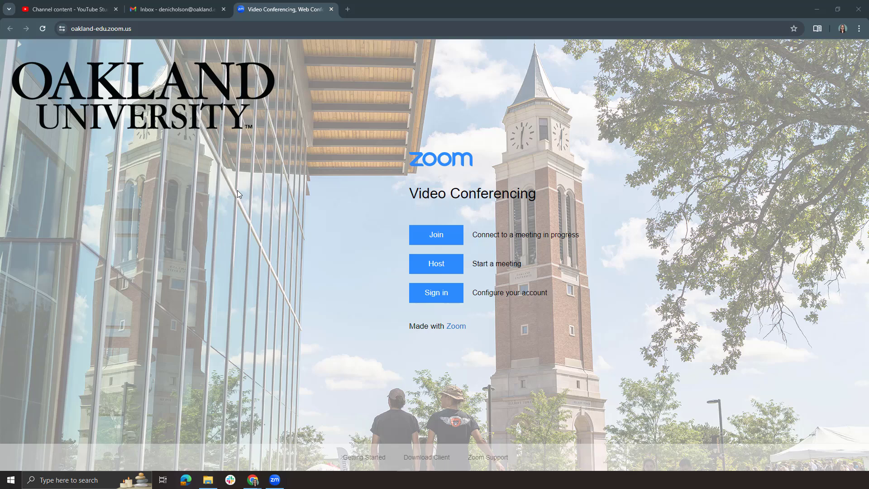
pyautogui.click(449, 292)
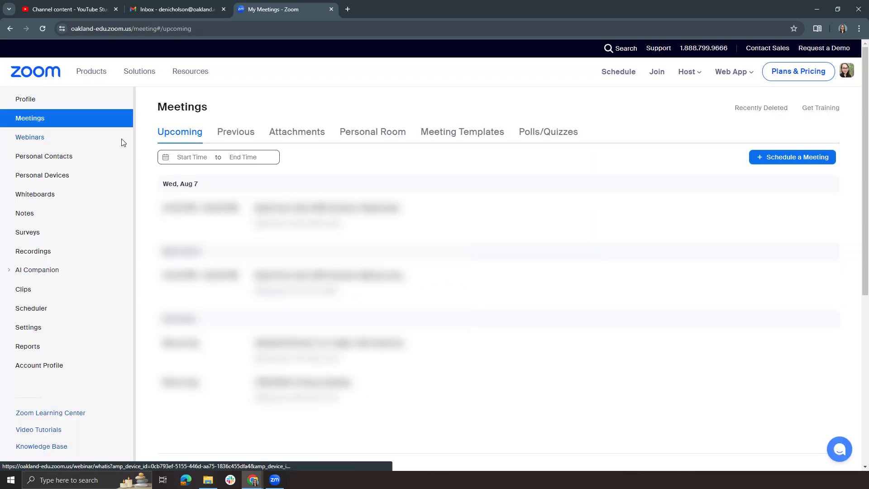
pyautogui.click(50, 254)
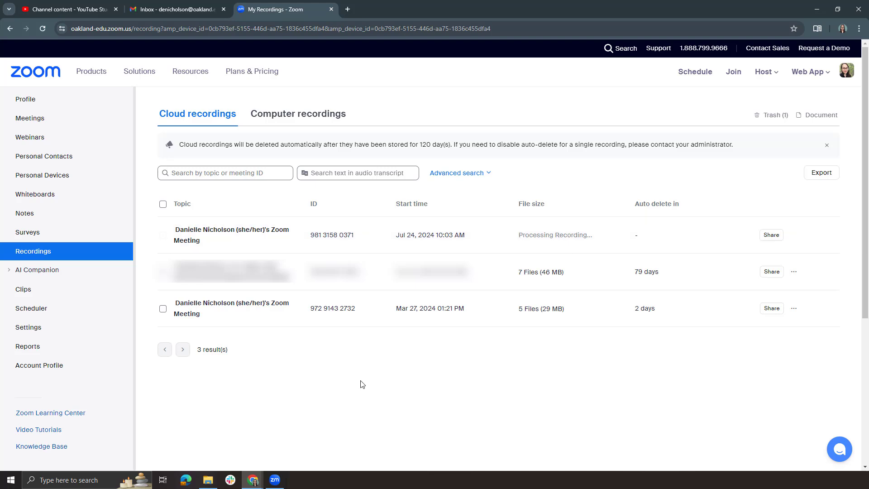
# Open the Mar 27, 2024 recording and download its Shared screen MP4 file
pyautogui.click(267, 308)
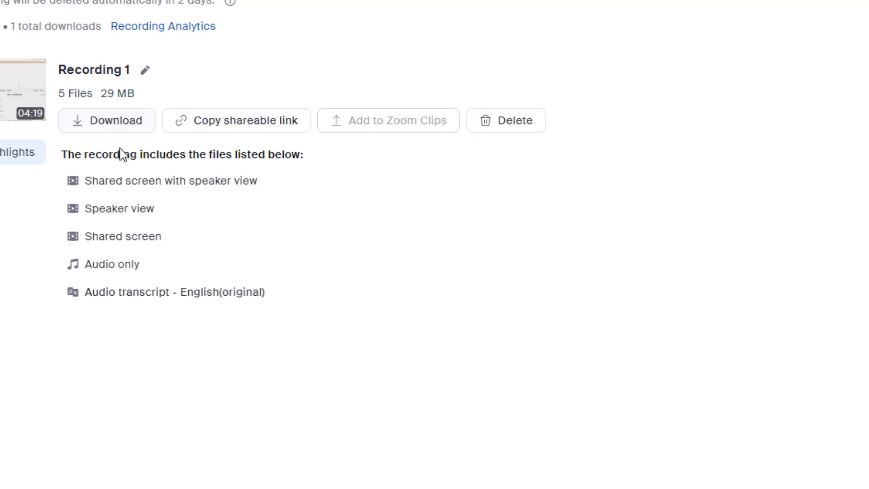
pyautogui.moveTo(151, 240)
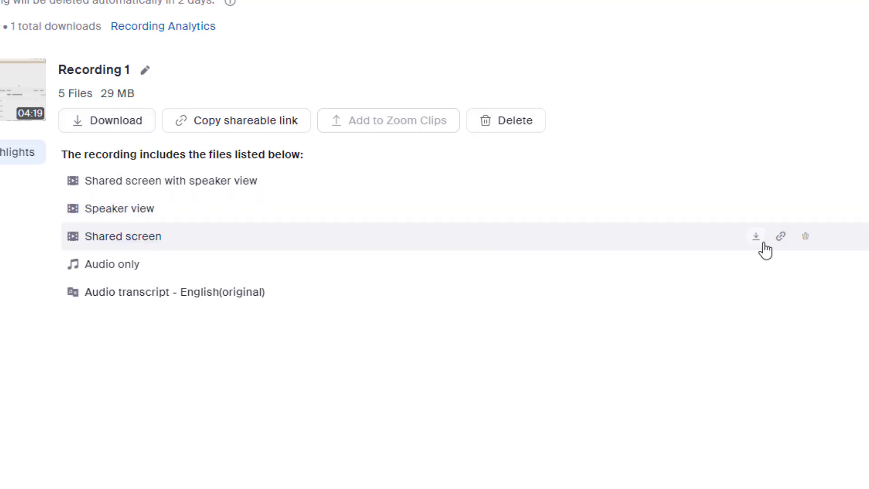
pyautogui.moveTo(756, 218)
pyautogui.click(757, 238)
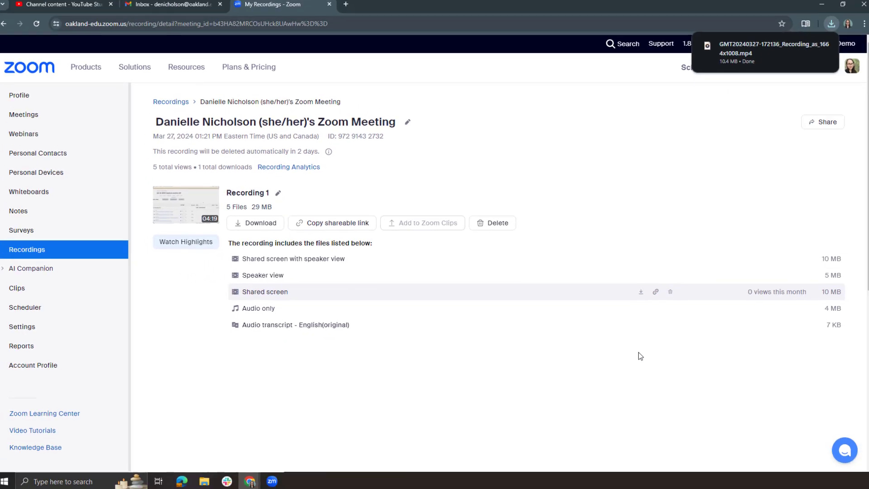
pyautogui.moveTo(761, 57)
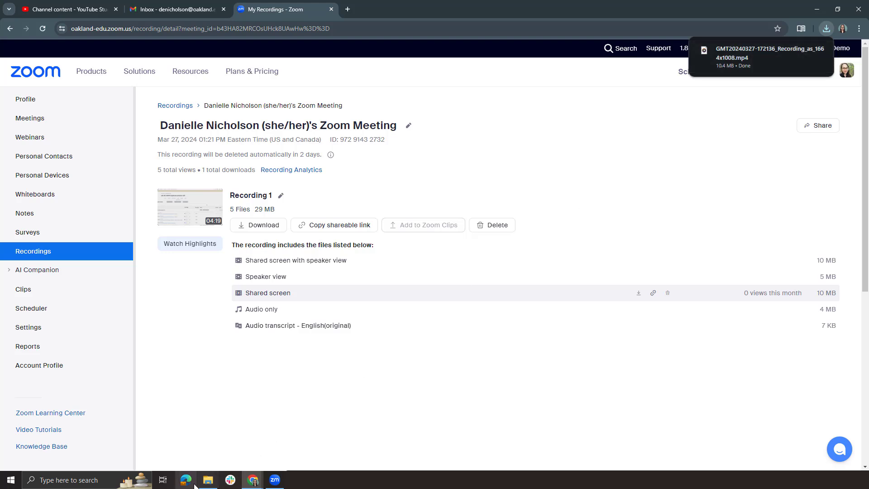
pyautogui.moveTo(208, 480)
pyautogui.click(208, 437)
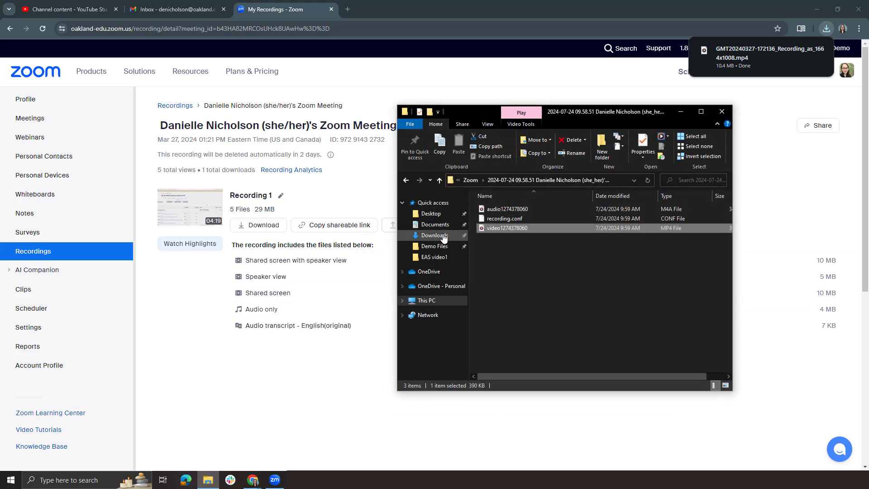
pyautogui.click(443, 238)
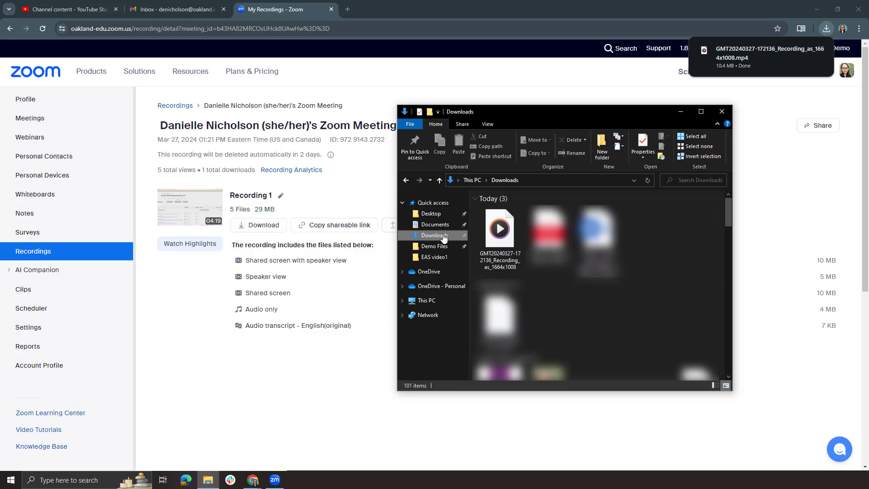